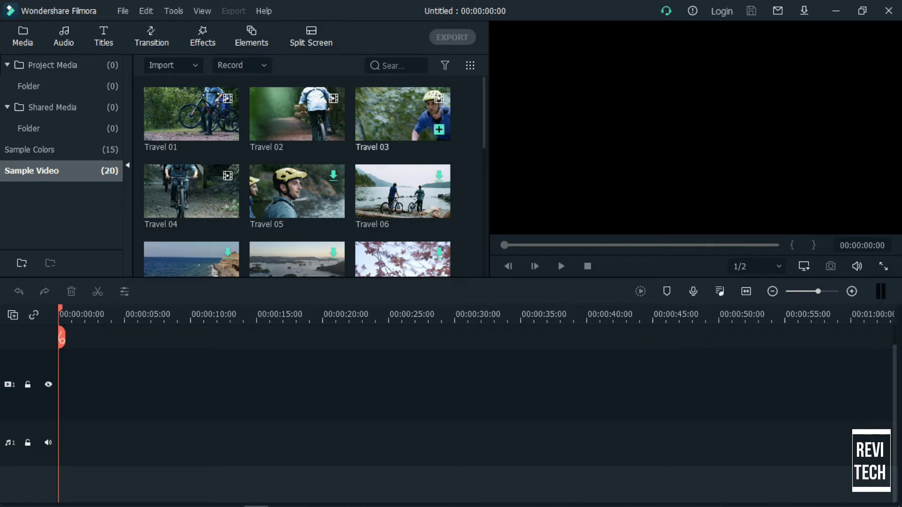
- Switch to File Explorer and look through the folders on the WINSETUP (D:) drive for the footage
click(173, 65)
key(super)
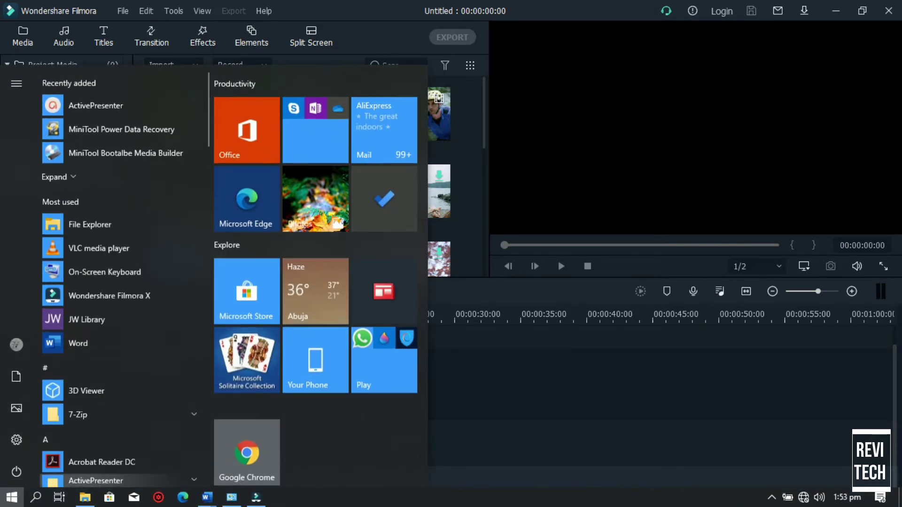
click(85, 500)
click(364, 251)
double_click(365, 251)
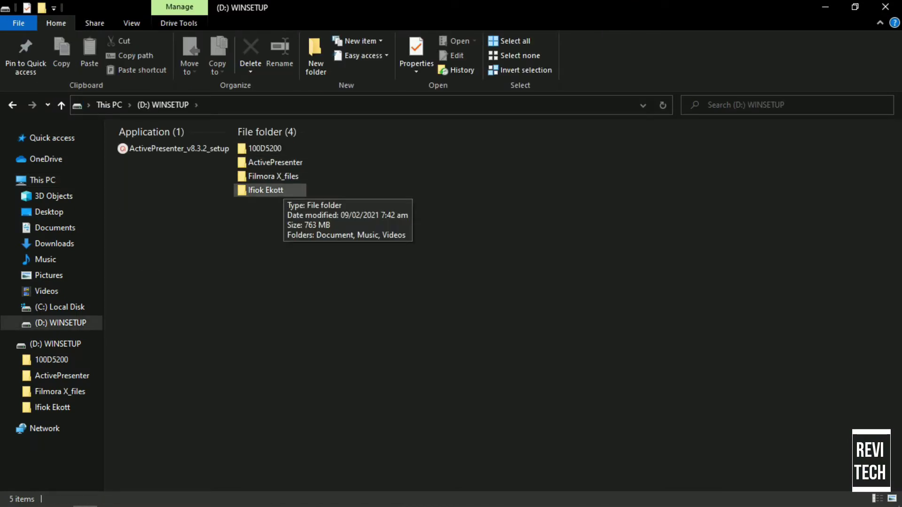
click(771, 497)
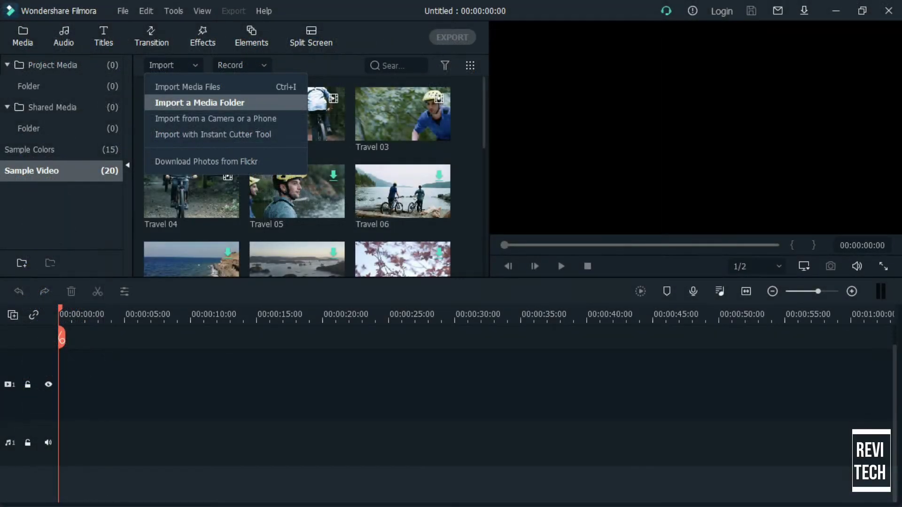
- Import the 100D5200 media folder from the WINSETUP (D:) drive into the project media
click(200, 103)
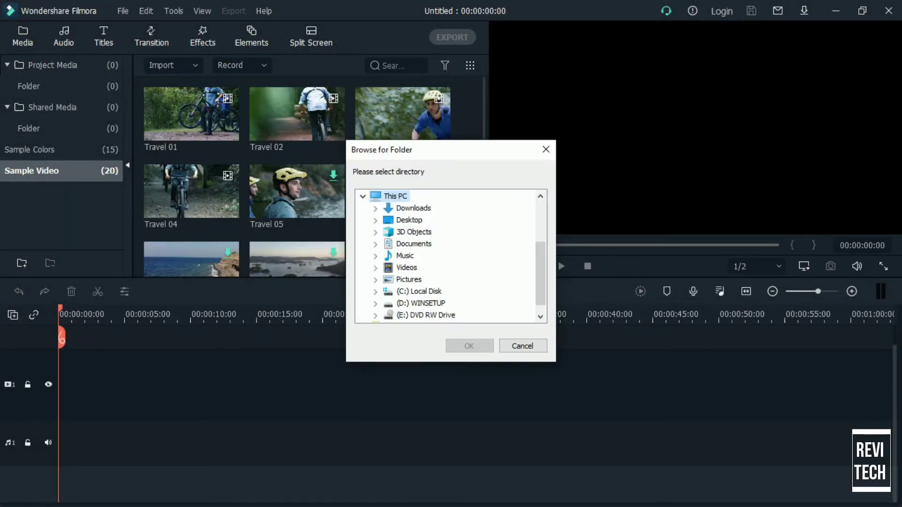
scroll(450, 256, down, 2)
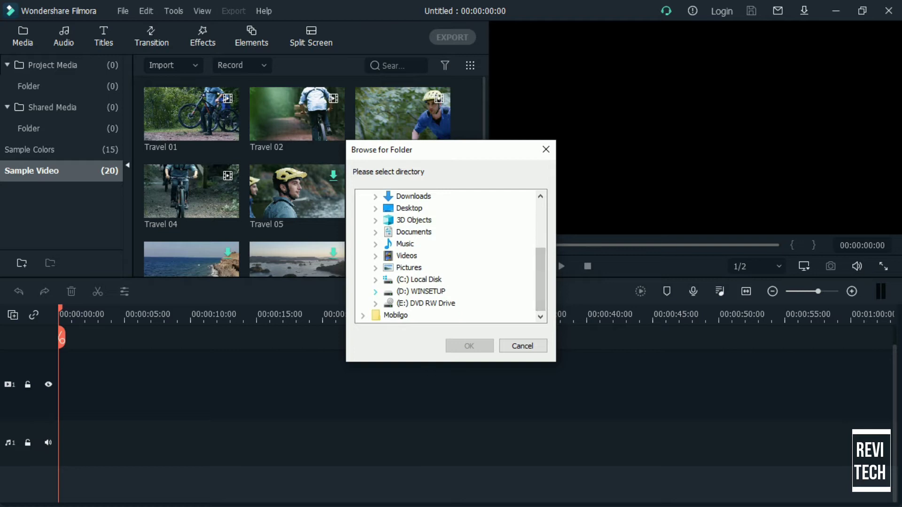
click(375, 291)
click(424, 279)
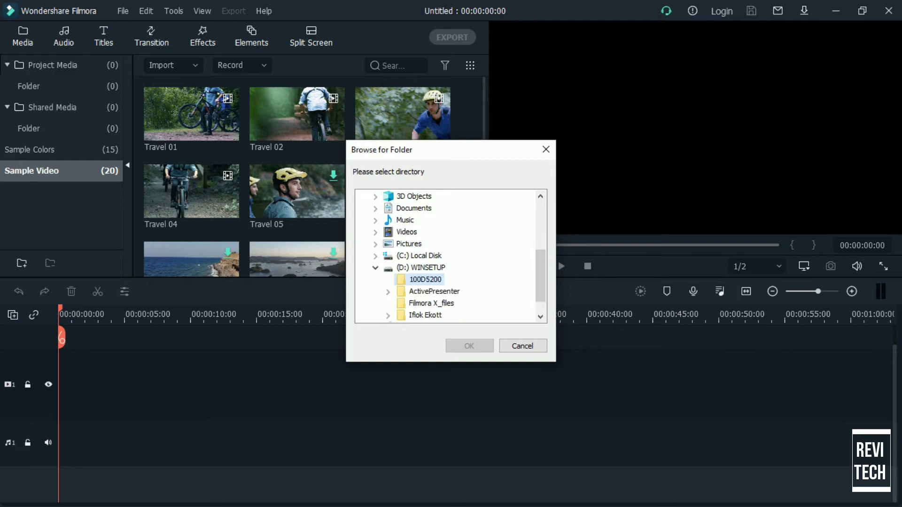
click(469, 346)
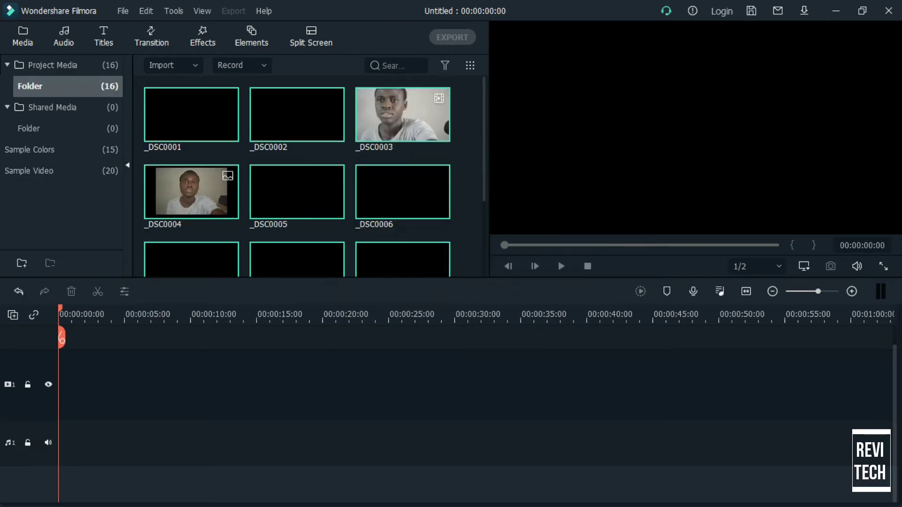
- Import the Filmora X_files media folder from the WINSETUP (D:) drive into the project media
click(174, 65)
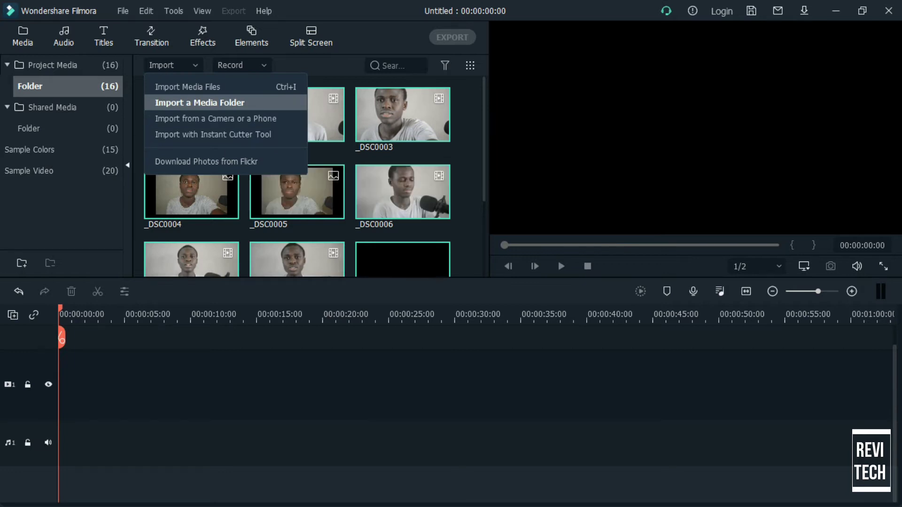
click(194, 102)
click(431, 303)
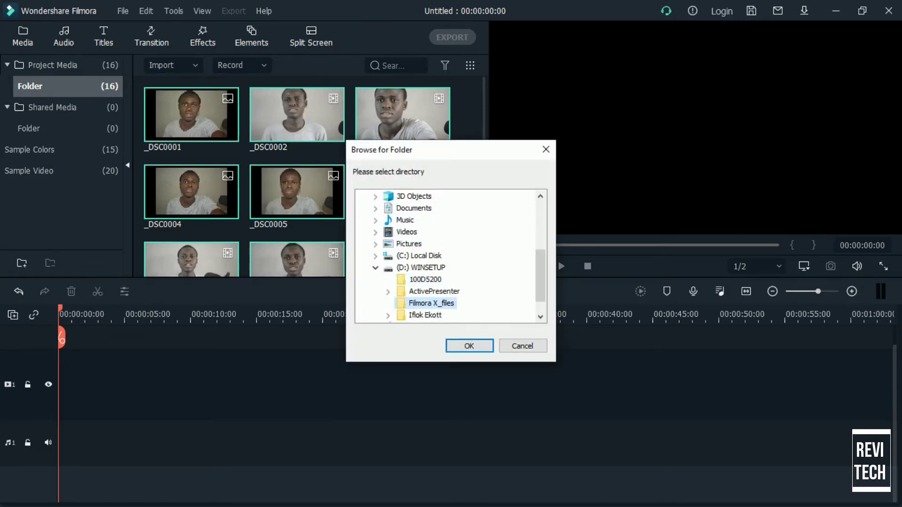
click(469, 346)
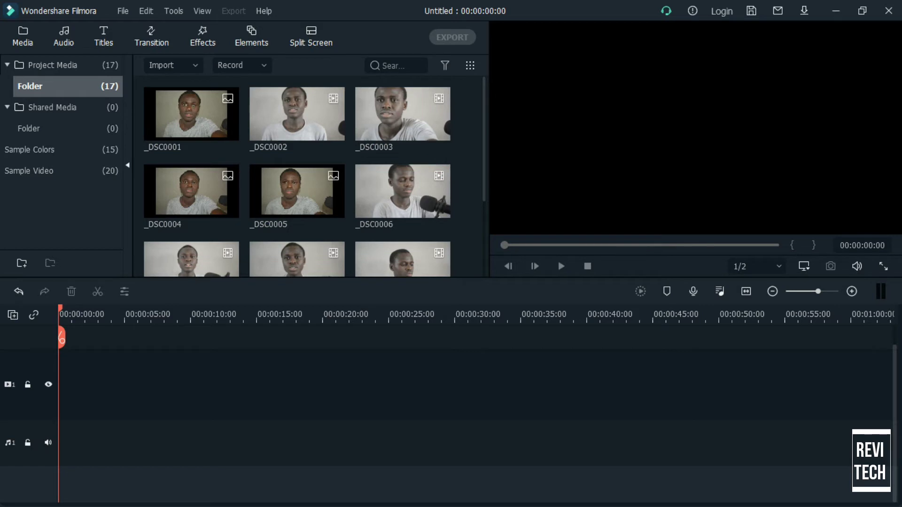
- Add the _DSC0015 clip to the timeline and match the project settings to the media at 1920 x 1080 24fps
drag(484, 139, 484, 215)
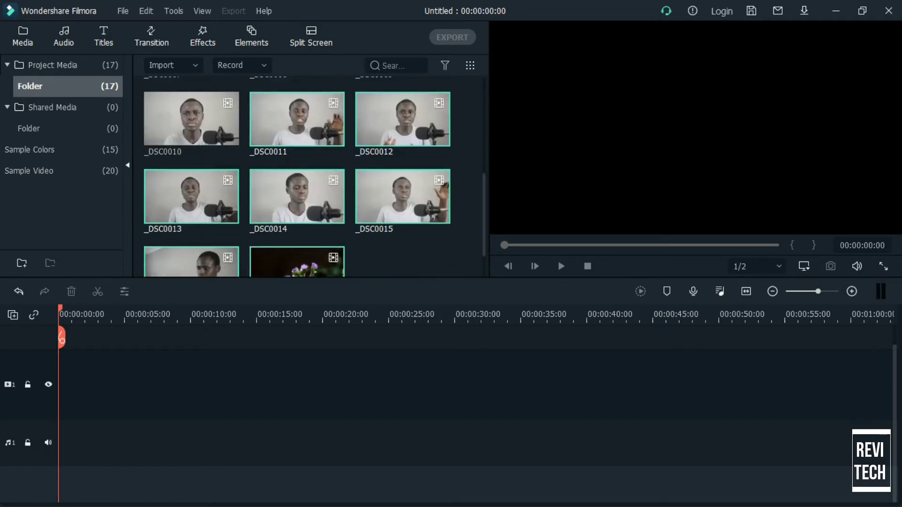
scroll(402, 197, down, 1)
scroll(297, 165, up, 5)
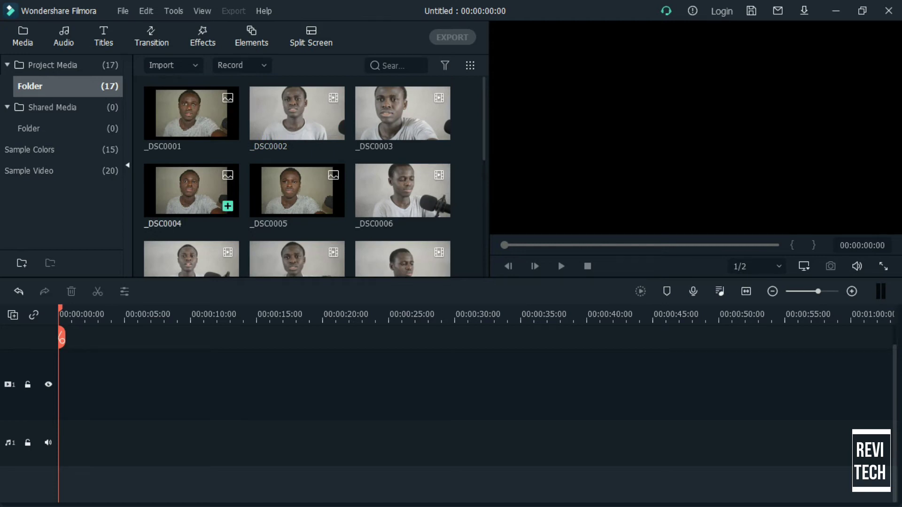
scroll(328, 211, down, 5)
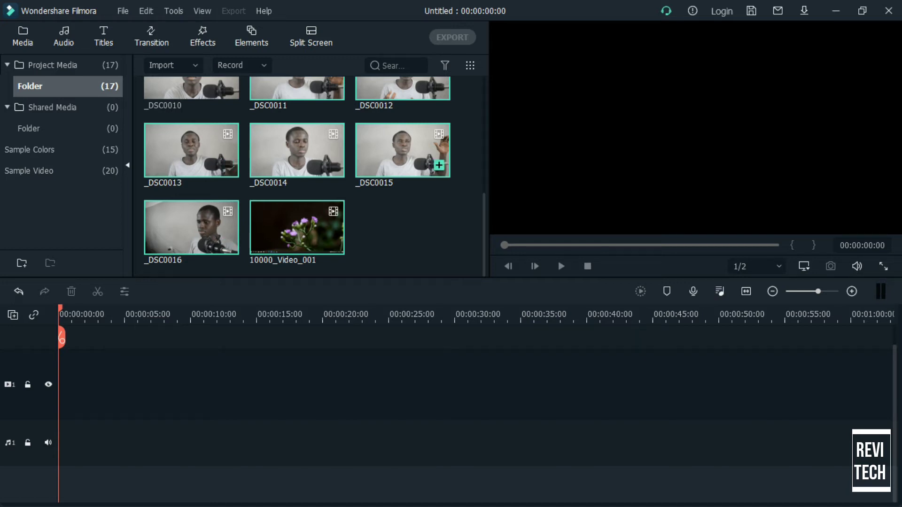
click(439, 166)
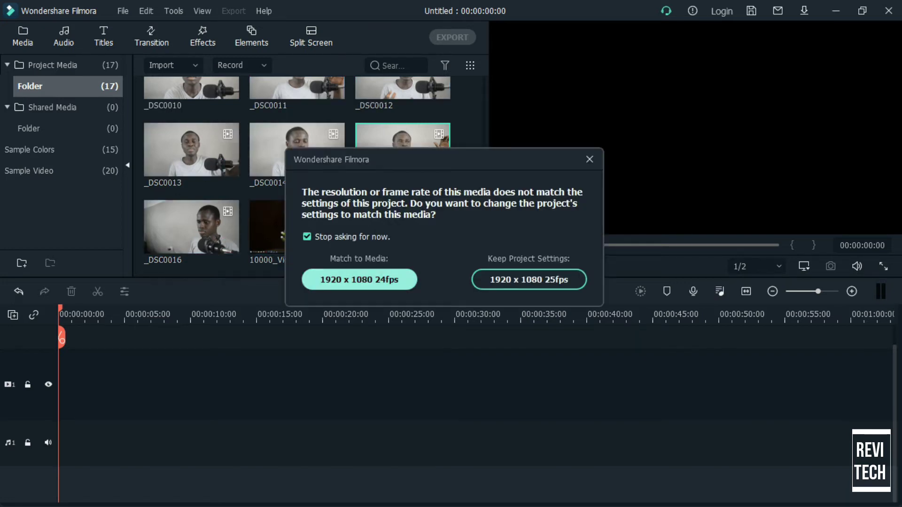
click(359, 280)
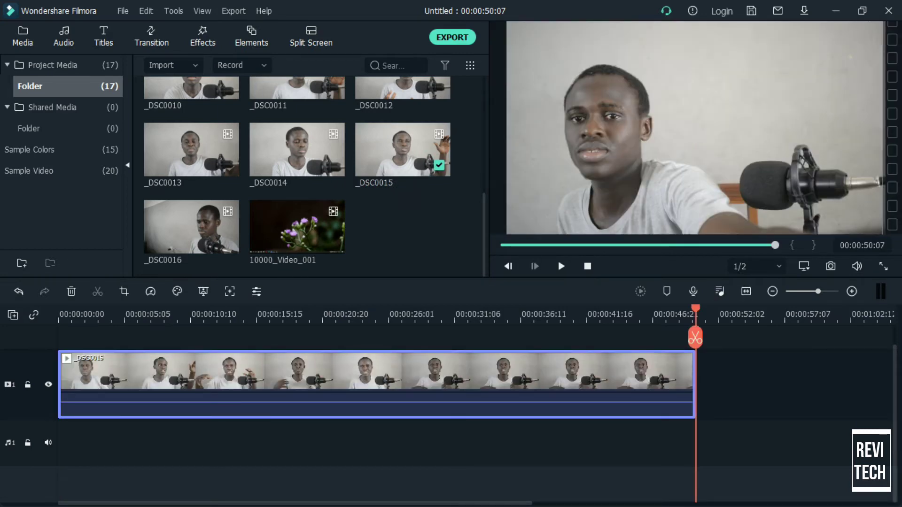
- Return the playhead to the start of the _DSC0015 clip and raise the clip's audio volume
drag(696, 308, 60, 310)
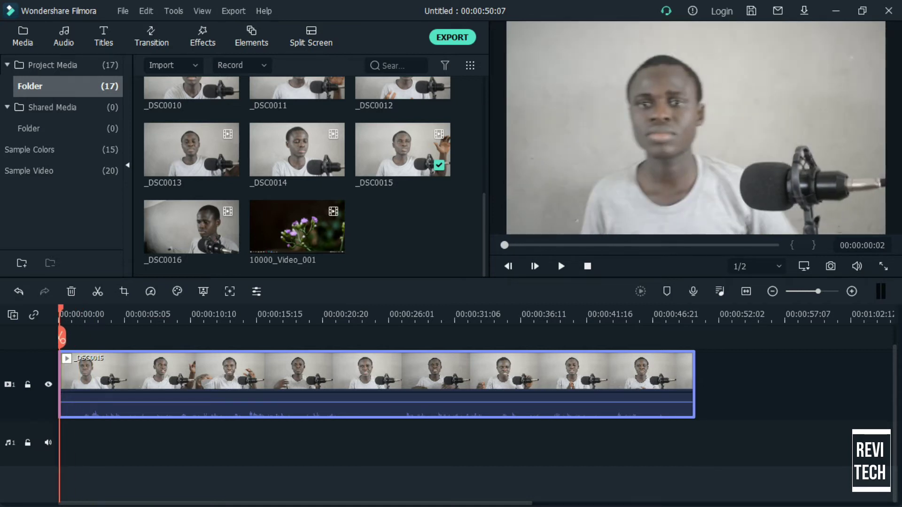
mouse_move(129, 402)
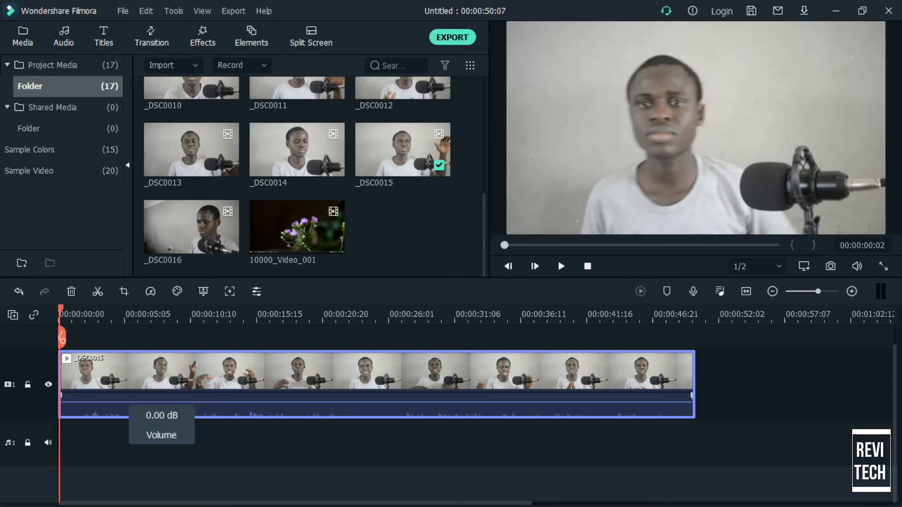
drag(162, 403, 159, 397)
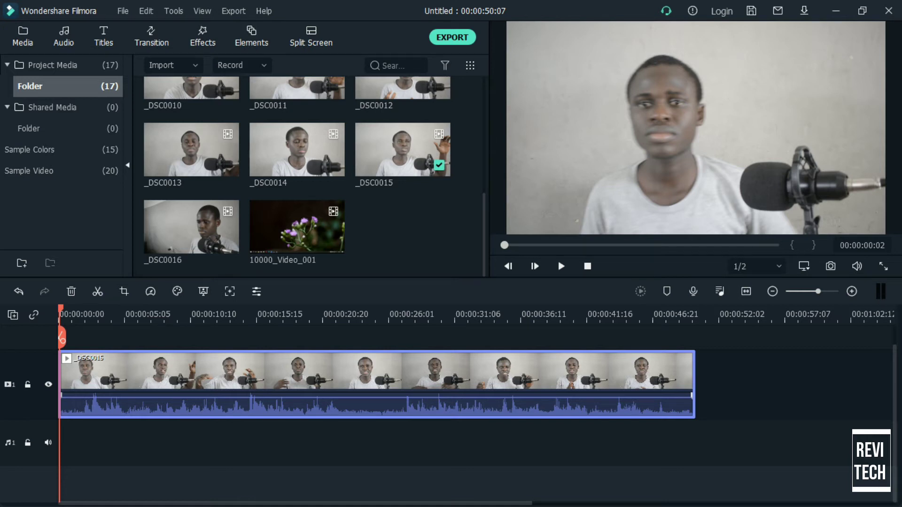
- Apply the Boost Color preset to the _DSC0015 clip with Advanced Color Correction, after trying the Brighten preset
right_click(146, 386)
click(115, 384)
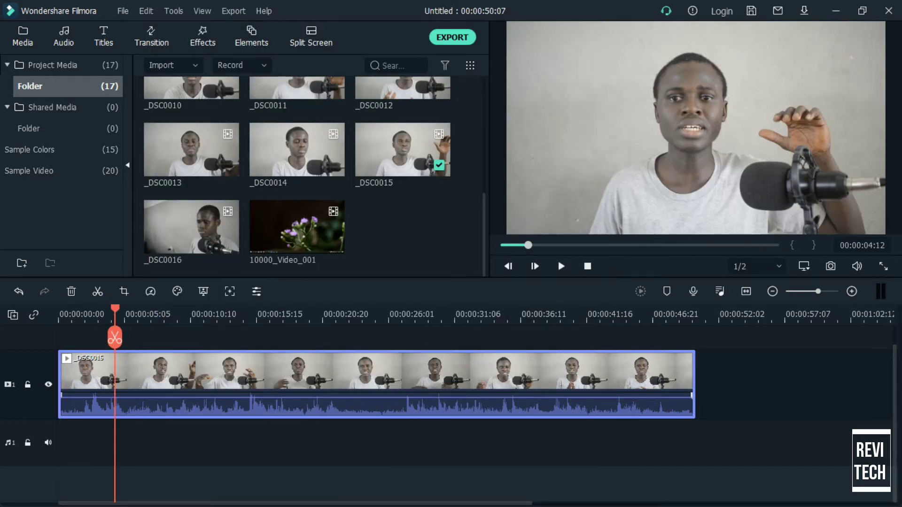
click(150, 291)
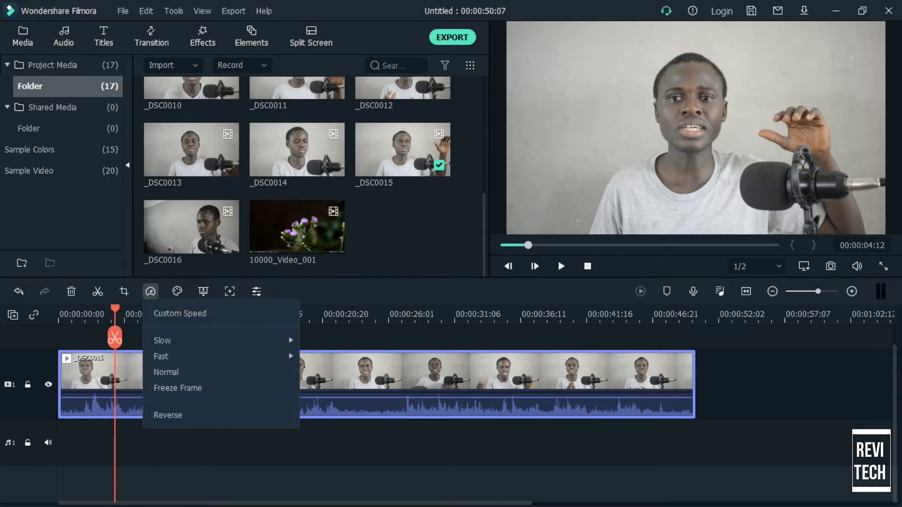
click(177, 291)
click(208, 314)
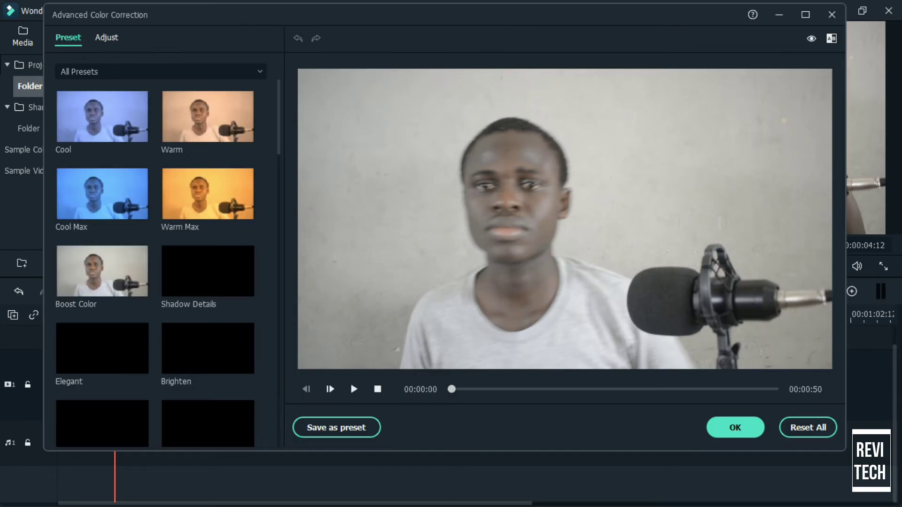
click(102, 278)
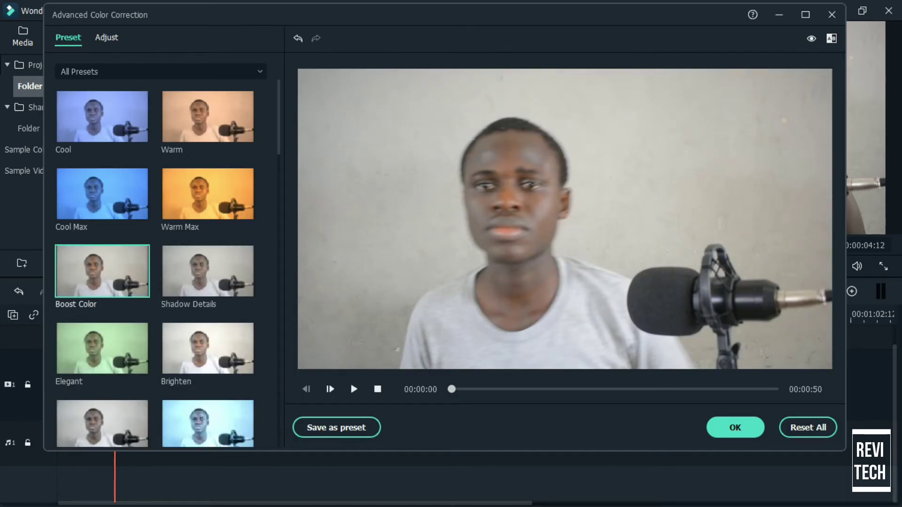
click(202, 363)
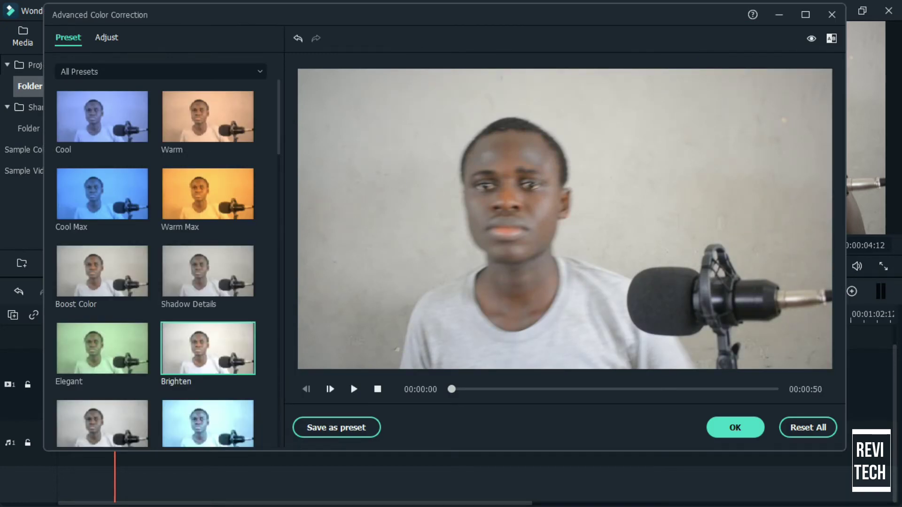
click(113, 282)
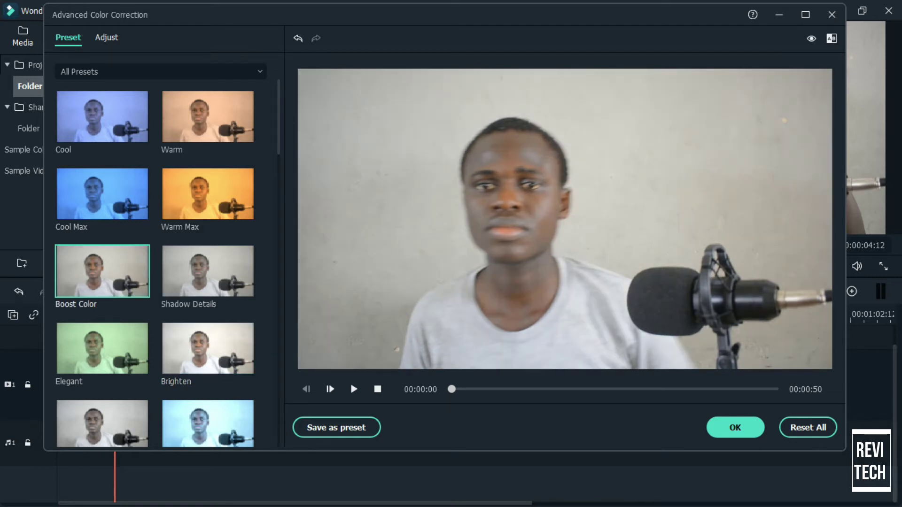
click(735, 427)
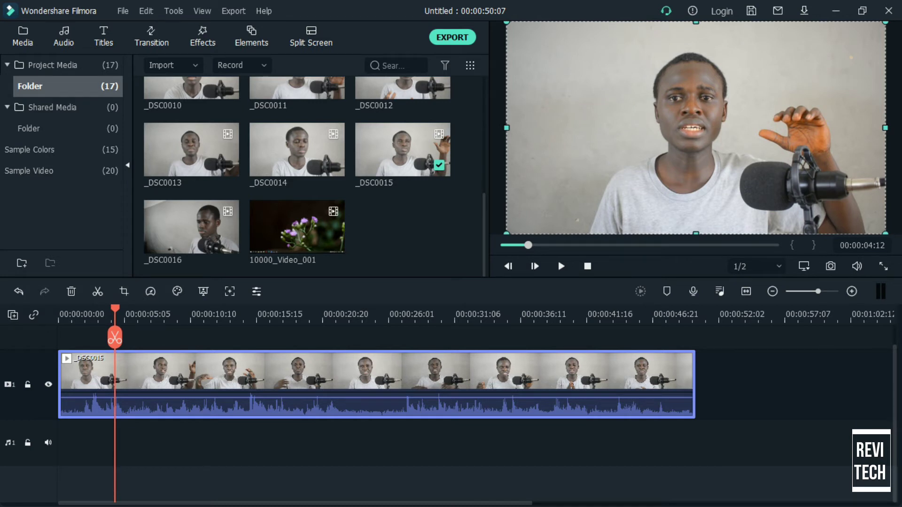
- Append the 10000_Video_001 and _DSC0016 clips to the timeline after the _DSC0015 clip, starting at 00:00:50:08
drag(115, 308, 696, 308)
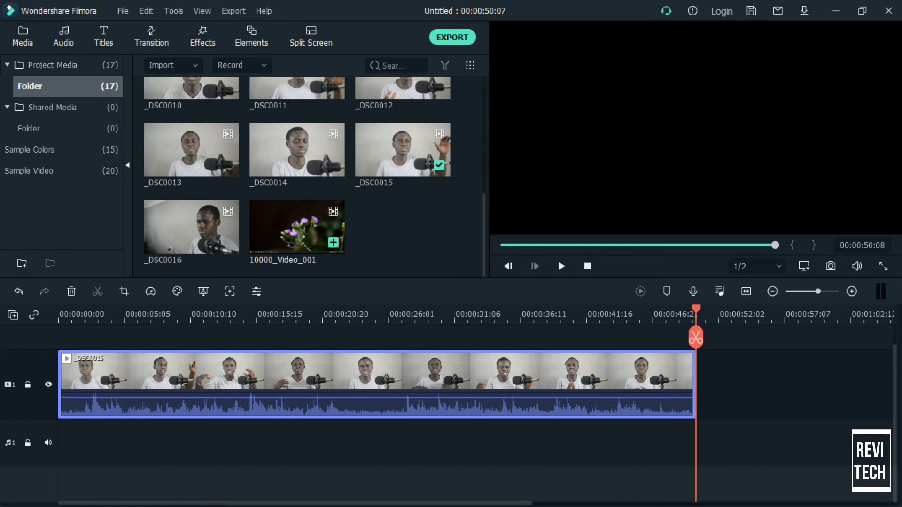
click(333, 242)
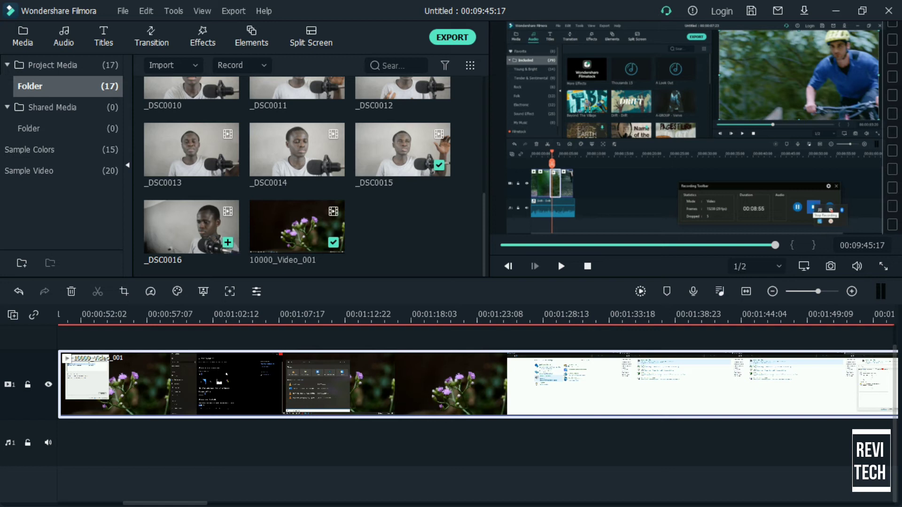
click(227, 242)
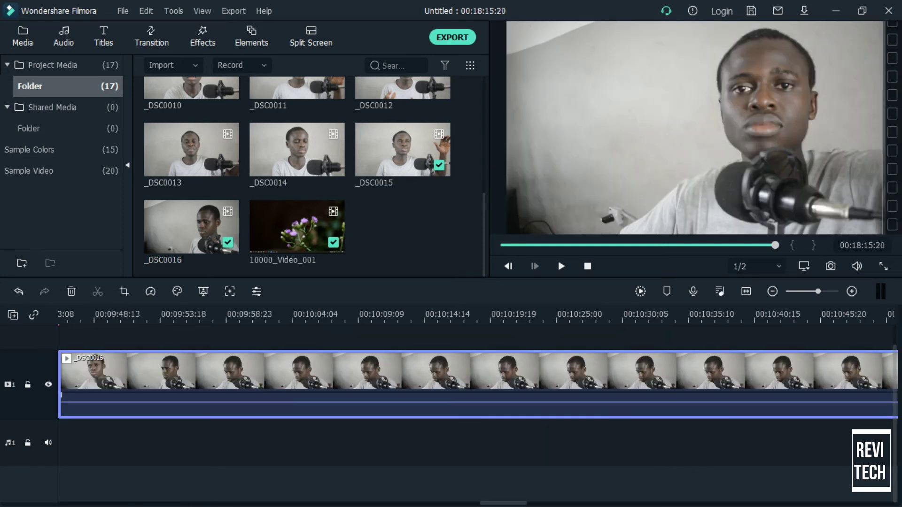
- Detach the audio from the _DSC0016 clip and ripple delete its video part
right_click(364, 371)
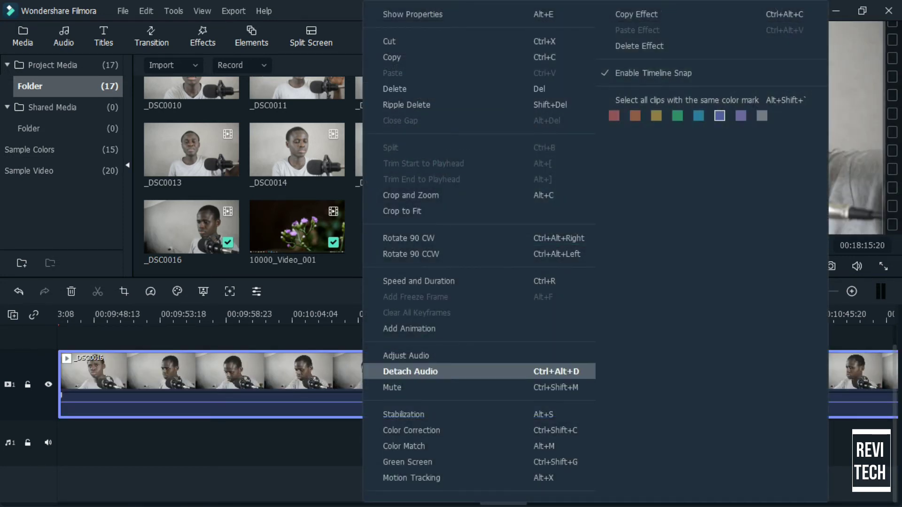
click(407, 371)
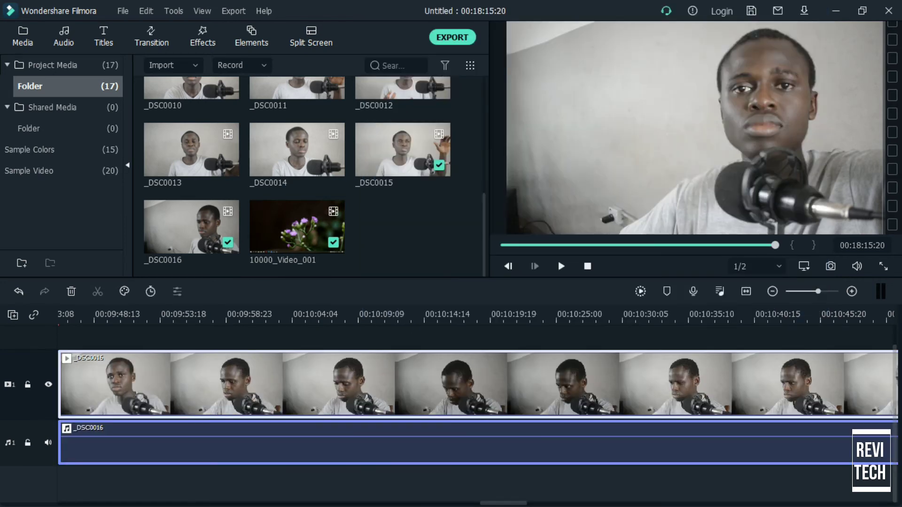
click(204, 385)
right_click(205, 385)
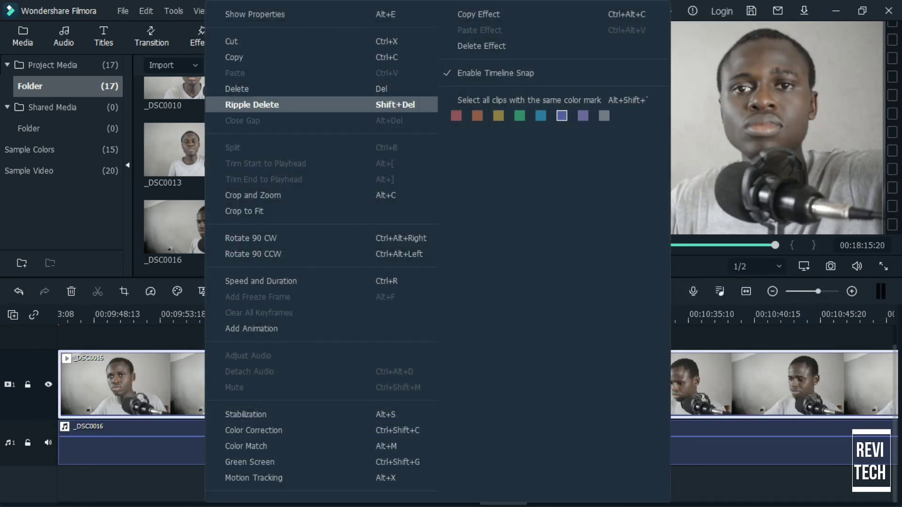
click(252, 105)
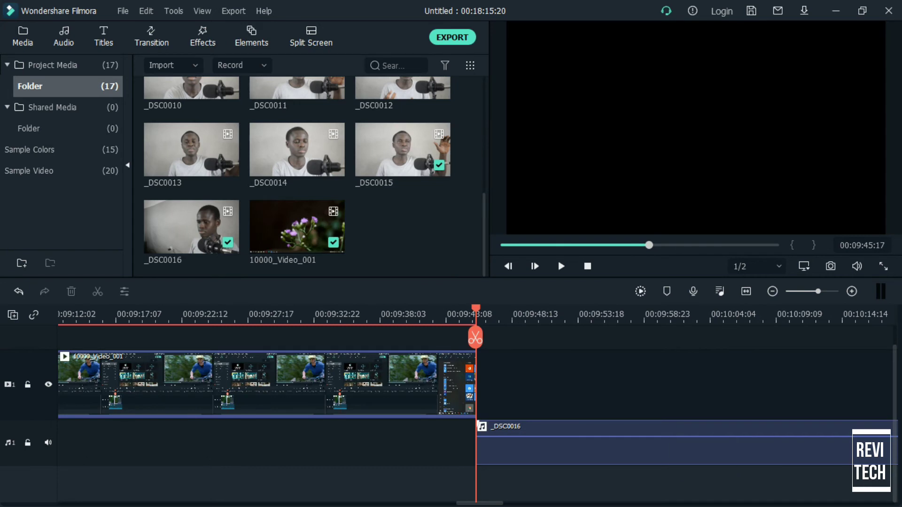
- Move the detached _DSC0016 audio so that it starts together with the 10000_Video_001 clip
drag(499, 443, 58, 442)
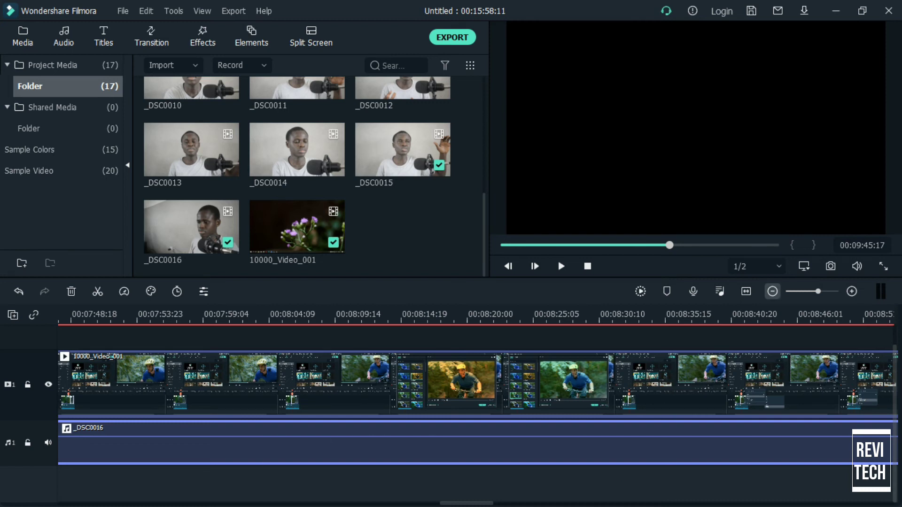
click(773, 291)
click(772, 291)
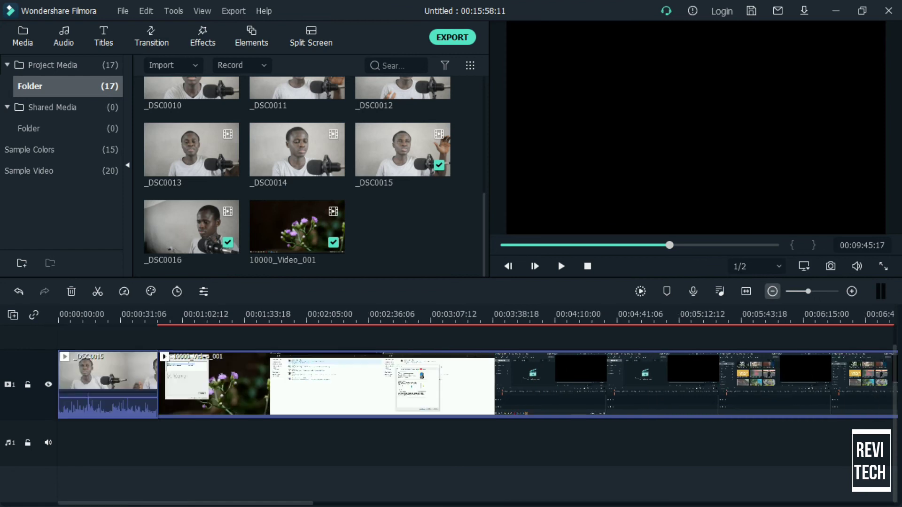
drag(185, 503, 337, 503)
drag(458, 442, 58, 442)
scroll(477, 404, left, 5)
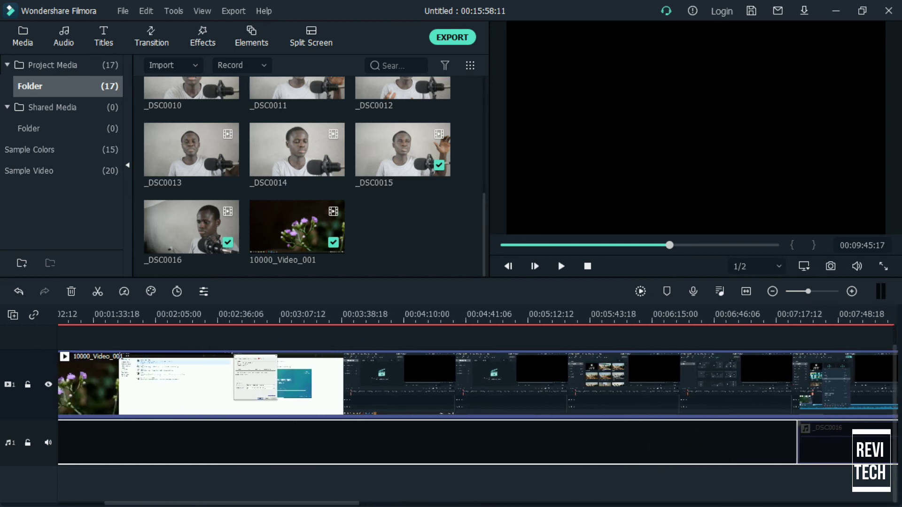
drag(178, 443, 158, 443)
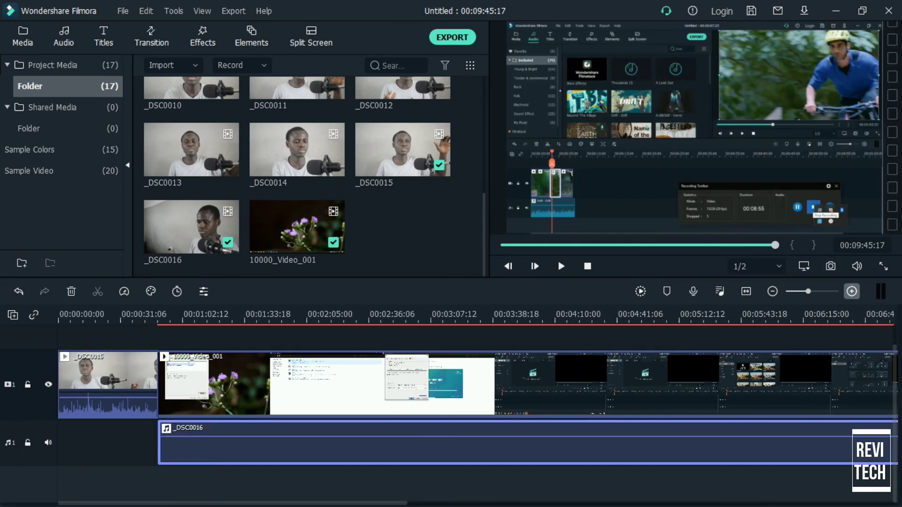
- Place the playhead at 00:00:11:10 in the _DSC0015 clip and view that part at a closer timeline zoom
click(852, 291)
click(852, 291)
click(852, 291)
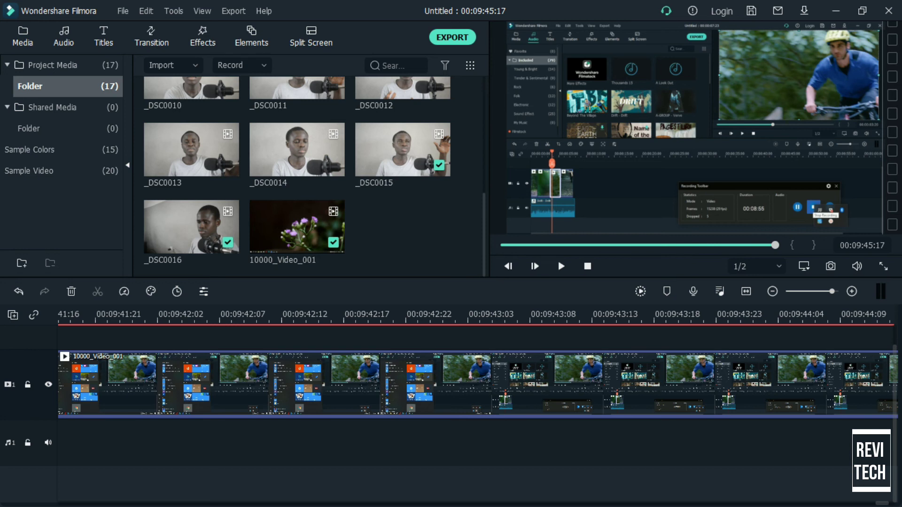
click(502, 245)
click(510, 245)
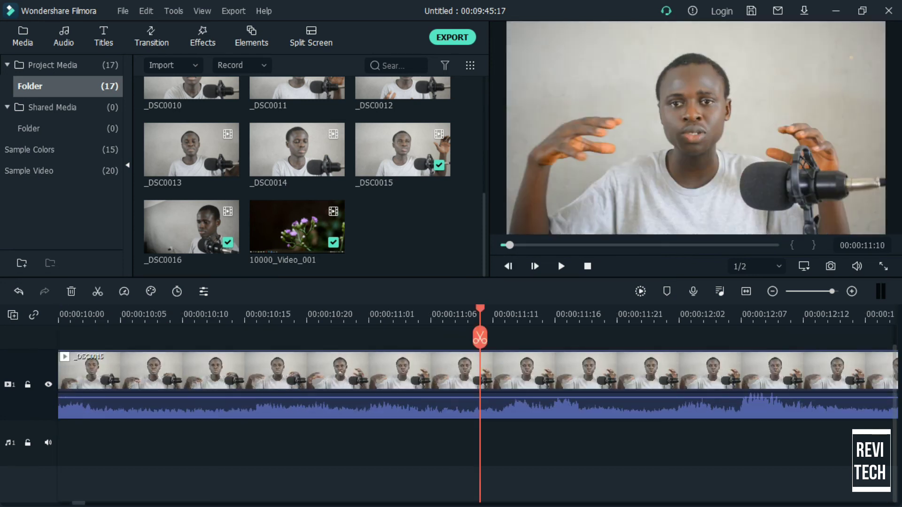
key(ctrl+=)
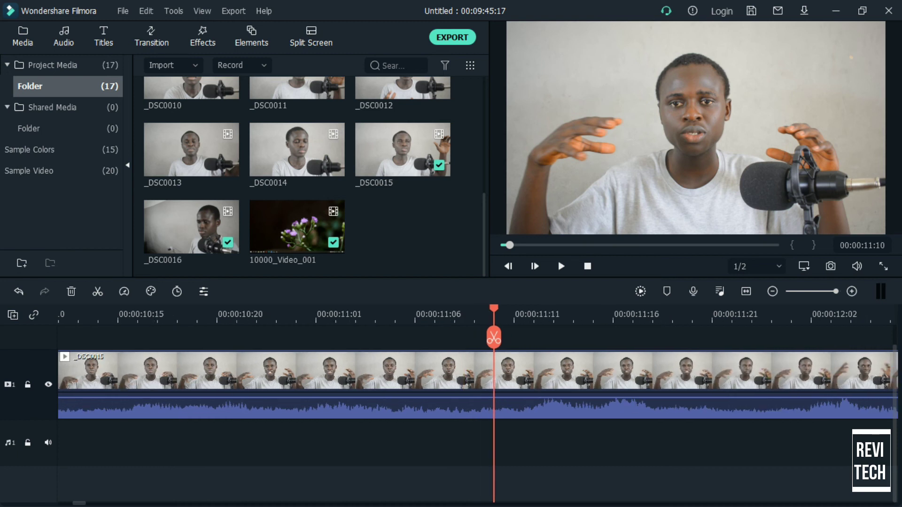
key(ctrl+minus)
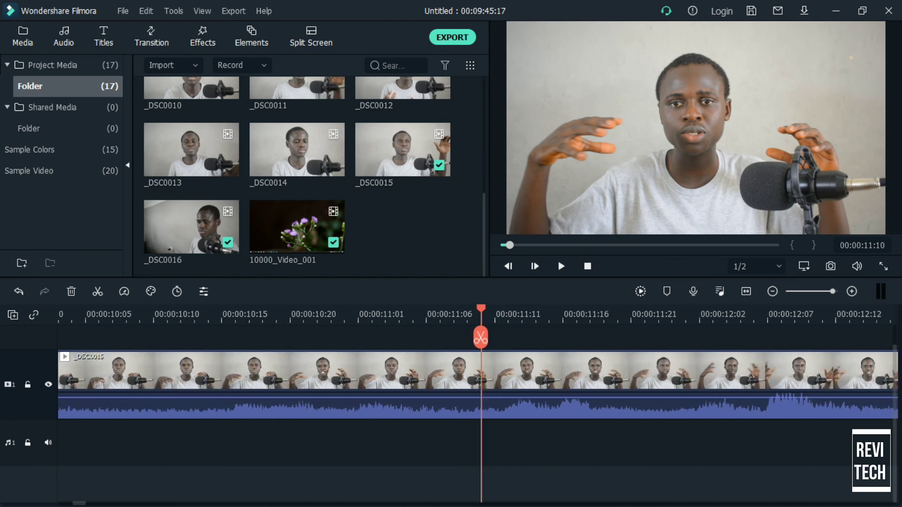